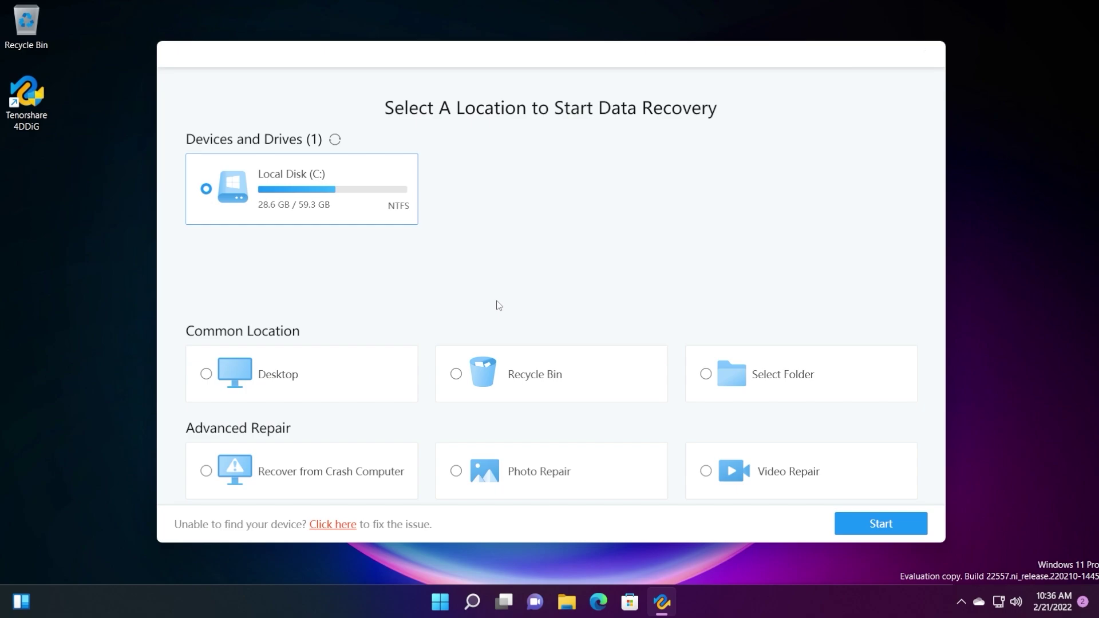
# Step: Pick Desktop as the location, select only Photo and Video file types, and start a scan
pyautogui.click(292, 375)
pyautogui.click(859, 523)
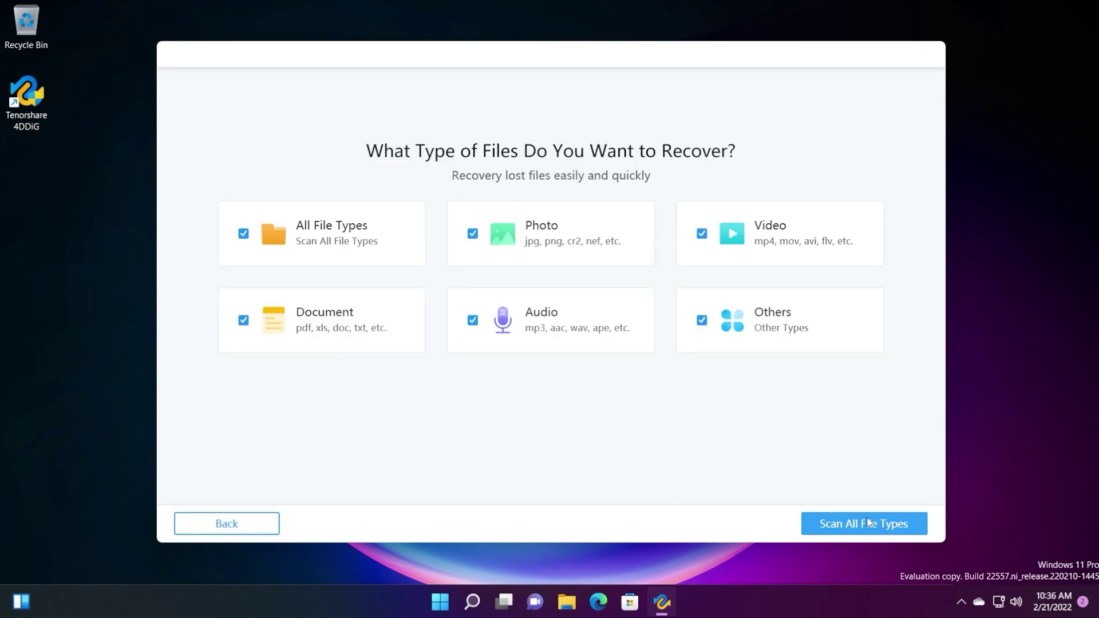
pyautogui.doubleClick(560, 248)
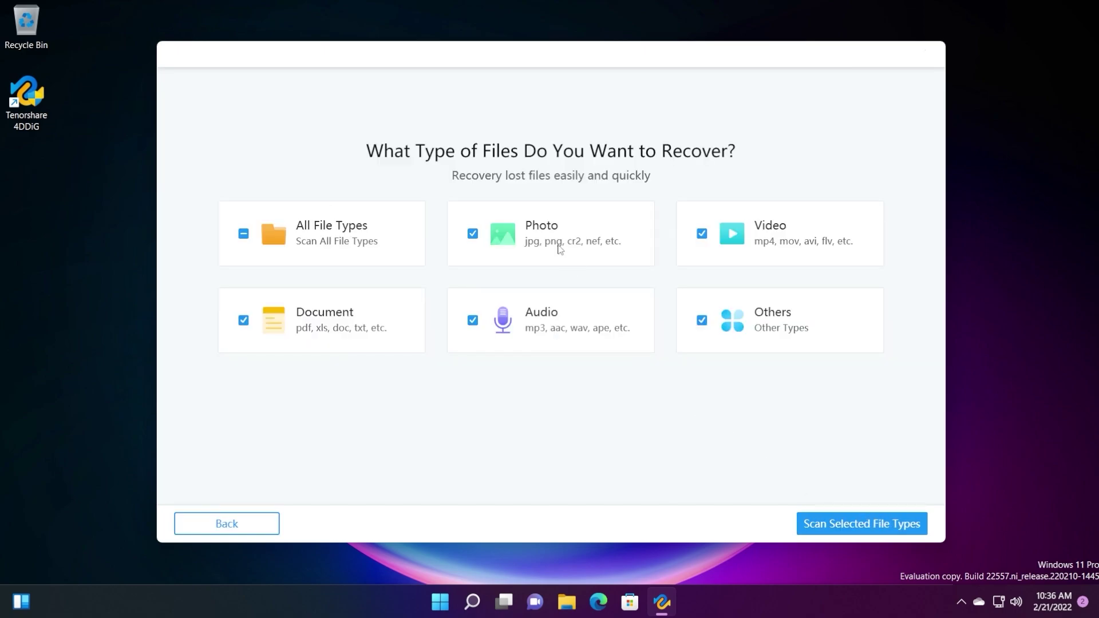
pyautogui.click(727, 246)
pyautogui.click(701, 234)
pyautogui.click(366, 262)
pyautogui.click(603, 255)
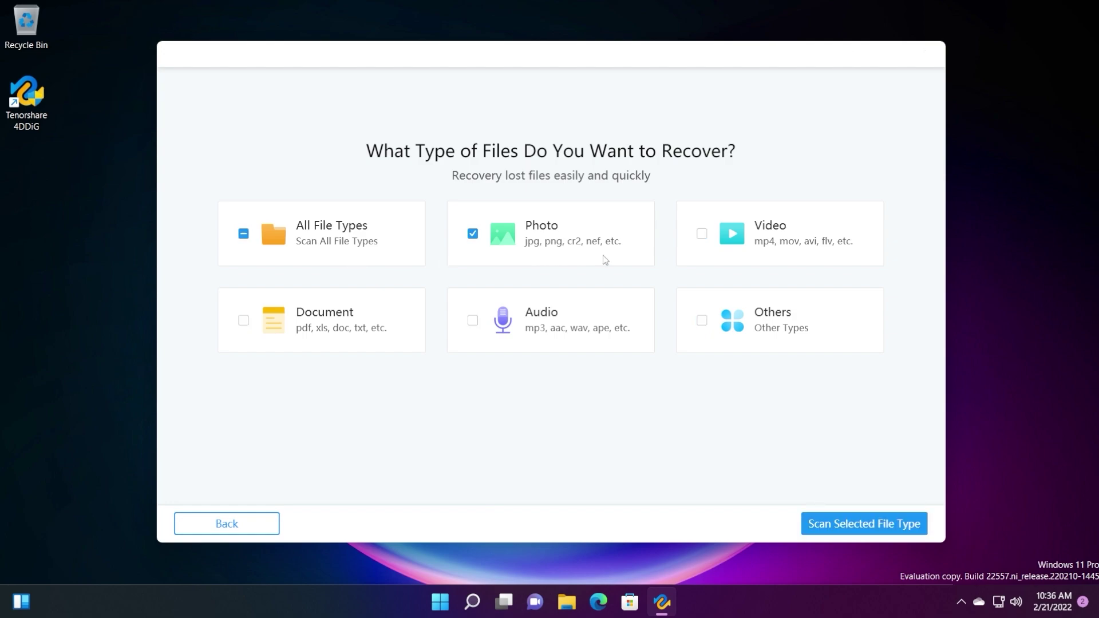
pyautogui.click(739, 254)
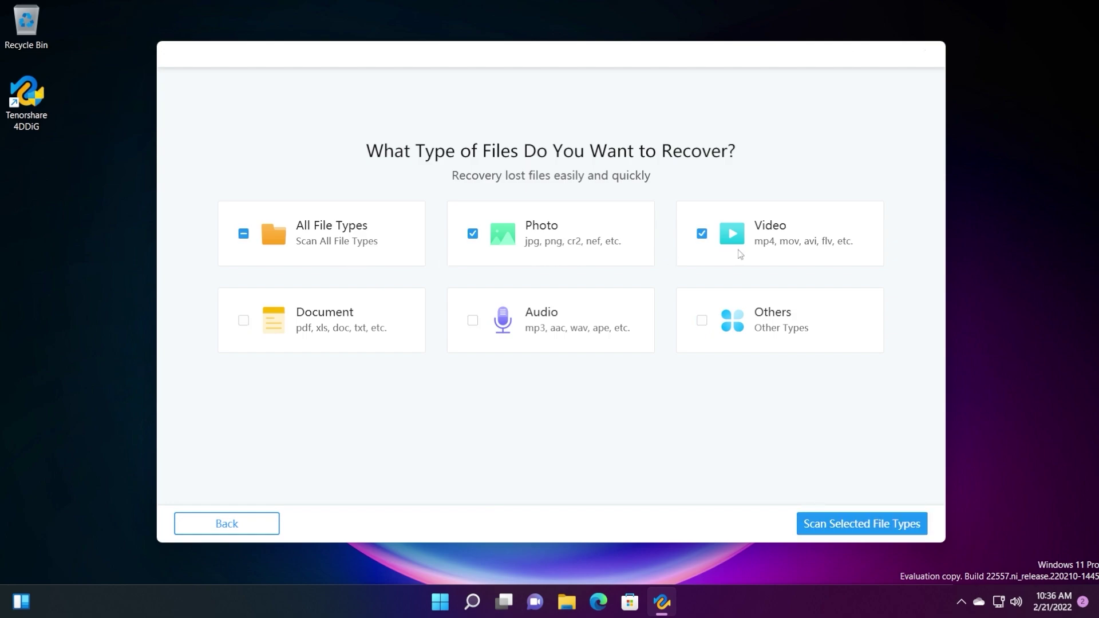
pyautogui.click(859, 524)
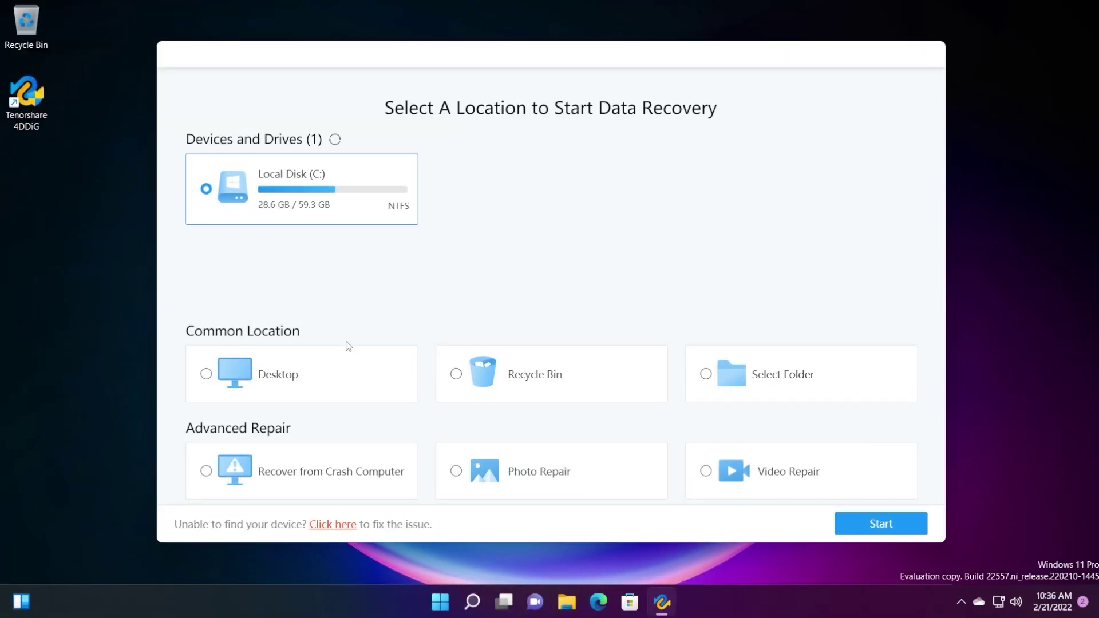
# Step: Choose Desktop again, clear all file types, and re-tick only Photo and Video
pyautogui.click(292, 375)
pyautogui.click(867, 522)
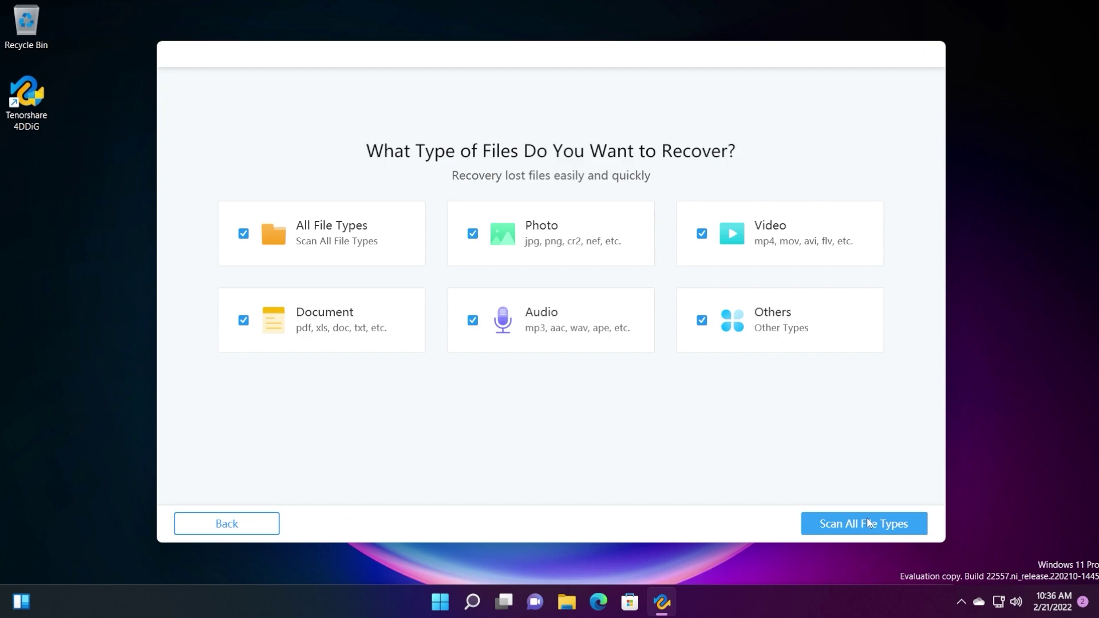
pyautogui.click(327, 252)
pyautogui.click(541, 256)
pyautogui.click(739, 253)
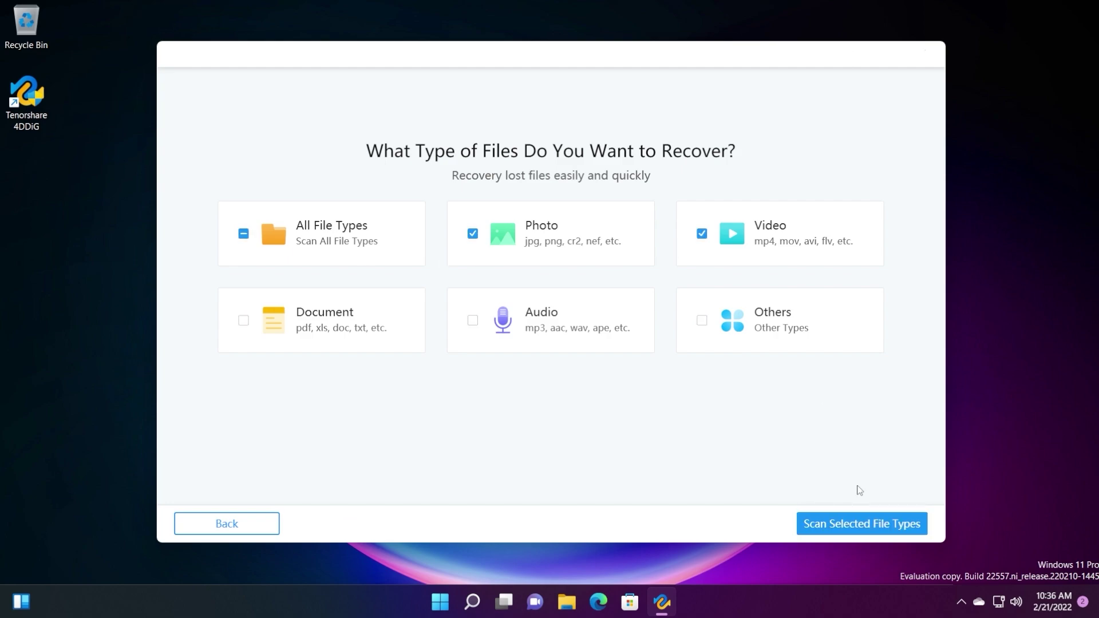
# Step: Scan the Desktop for photos and videos, then tick the first MP4 result
pyautogui.click(854, 523)
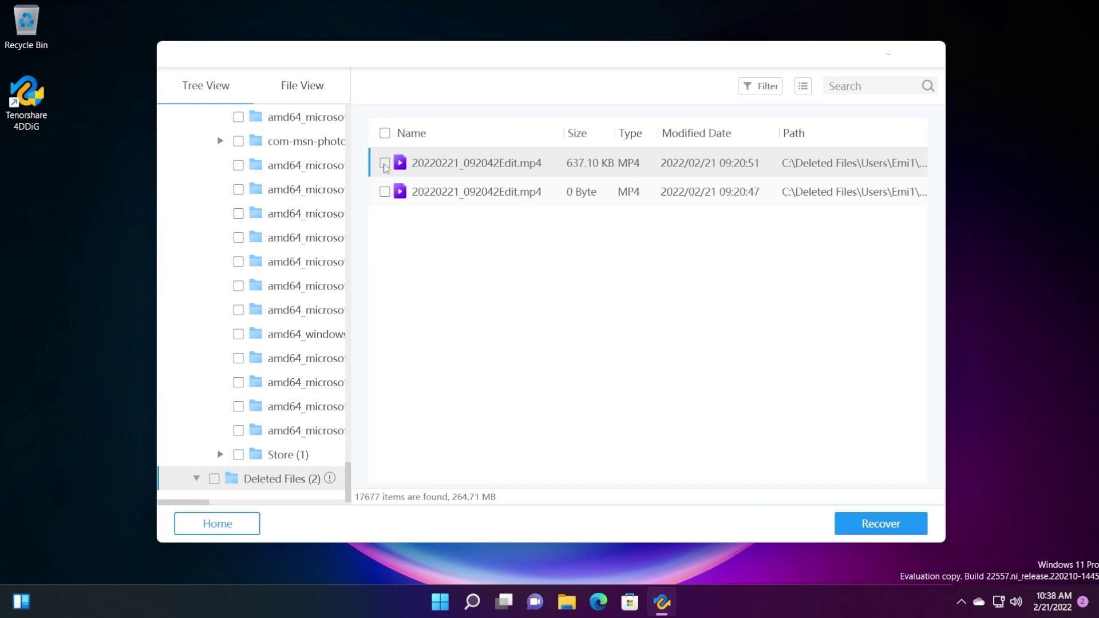
pyautogui.click(385, 164)
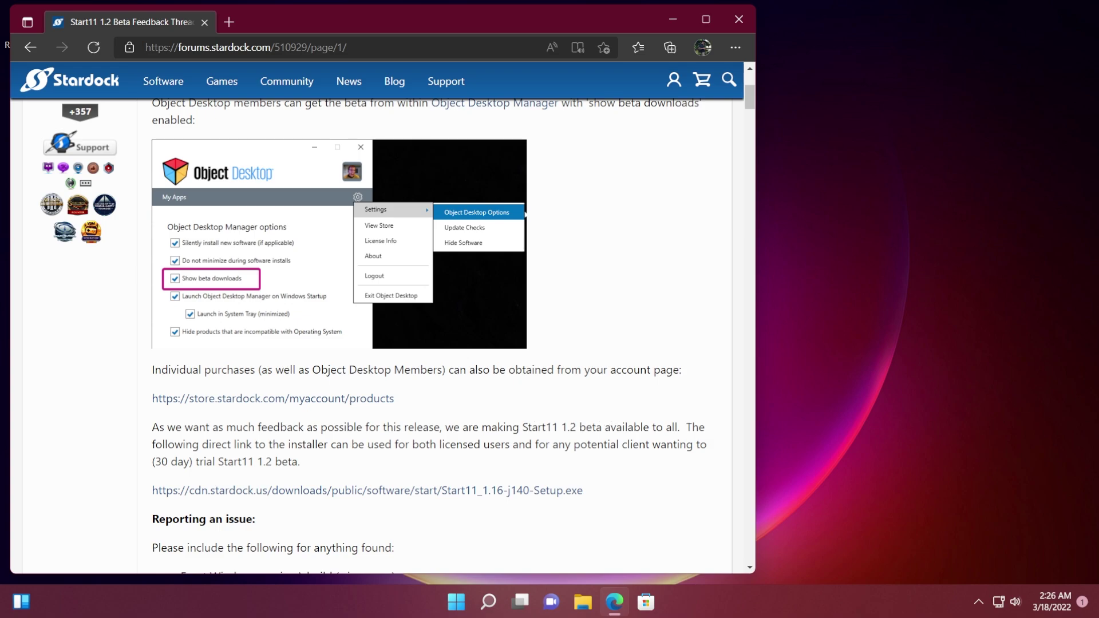
# Step: Highlight the '1.2 beta' and '(30 day) trial' mentions in the beta feedback post
pyautogui.moveTo(560, 427); pyautogui.dragTo(603, 427)
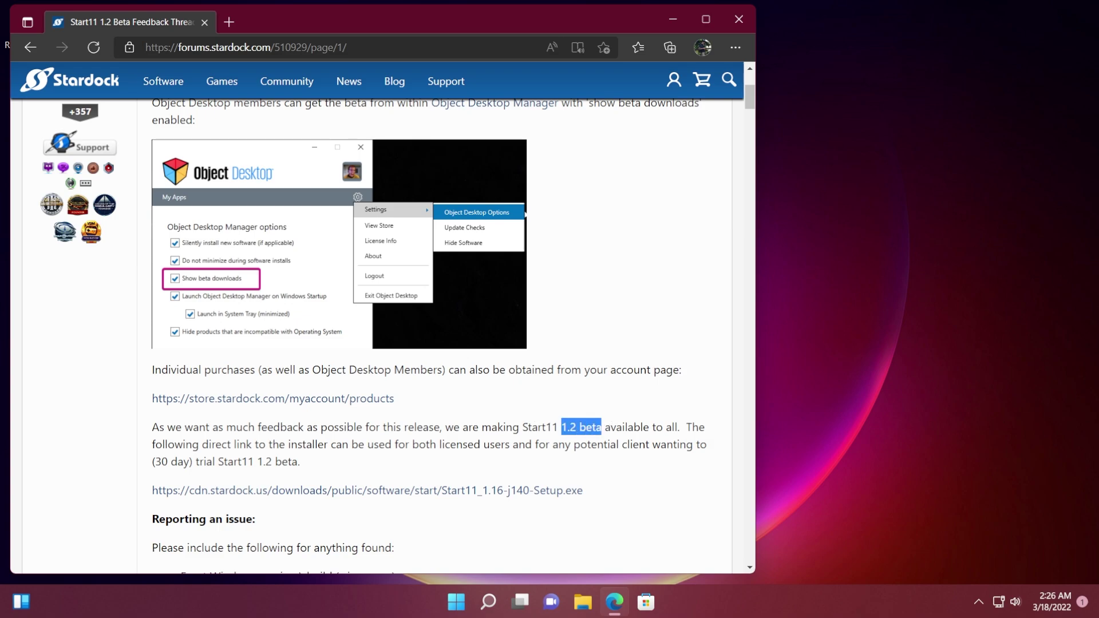
pyautogui.click(605, 436)
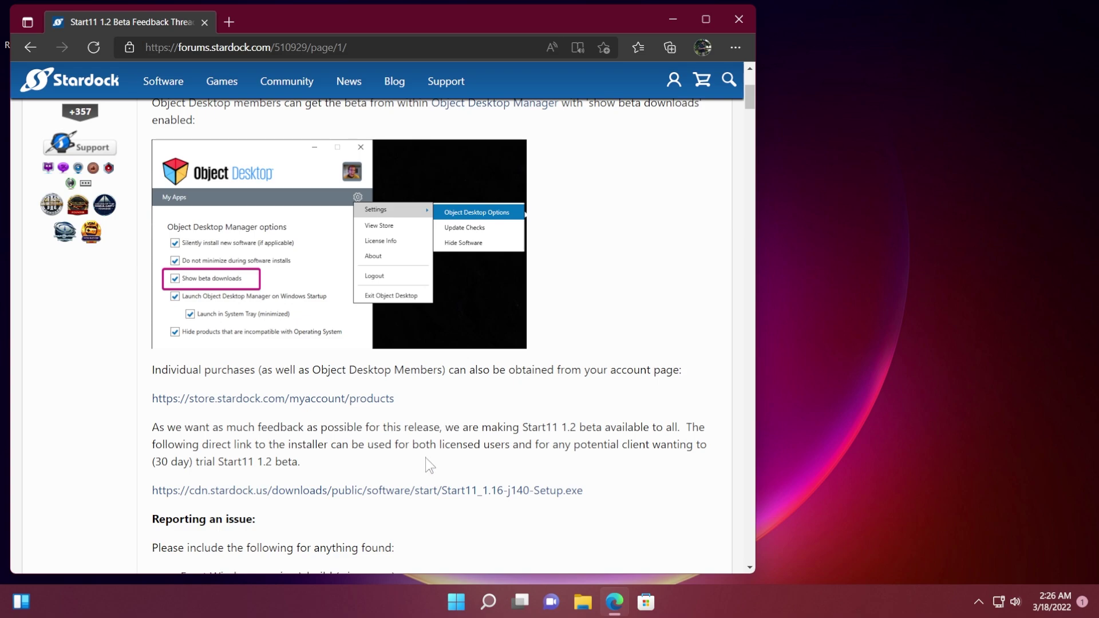
pyautogui.moveTo(151, 461); pyautogui.dragTo(192, 461)
# Step: Download the Start11 1.2 beta installer and launch it
pyautogui.click(388, 493)
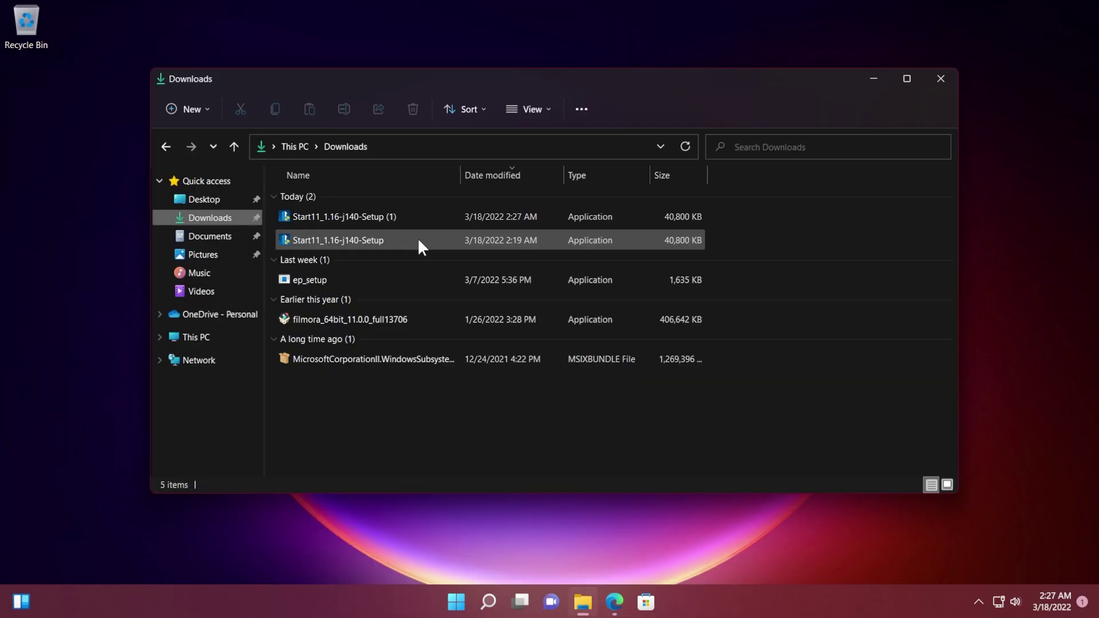
pyautogui.click(417, 240)
pyautogui.click(940, 79)
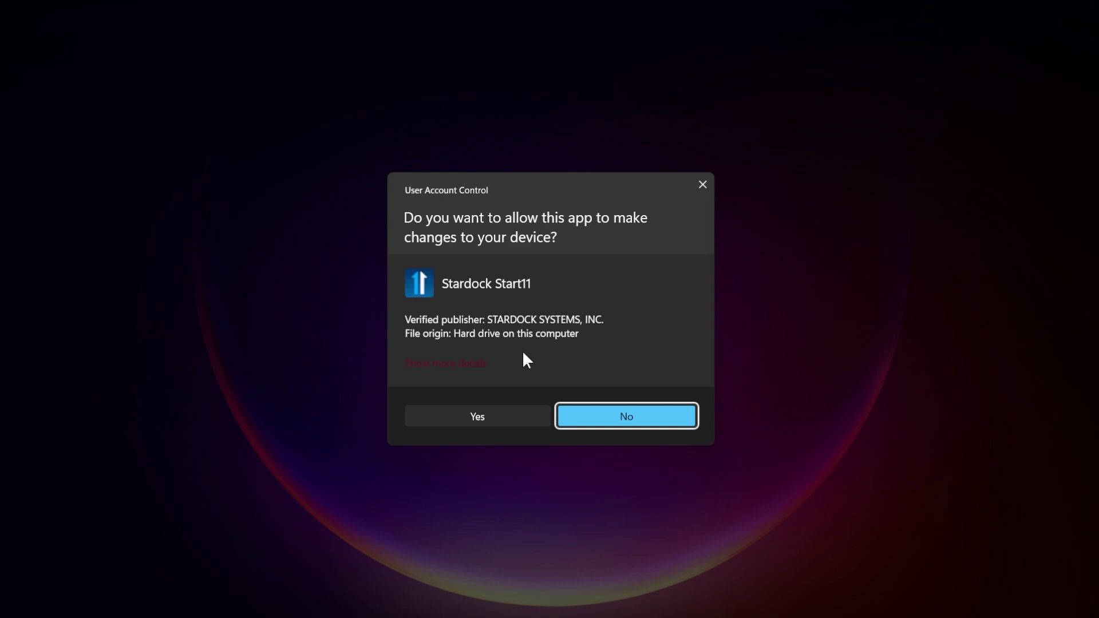
# Step: Approve the UAC prompt, accept the license, and install to the default folder
pyautogui.click(484, 416)
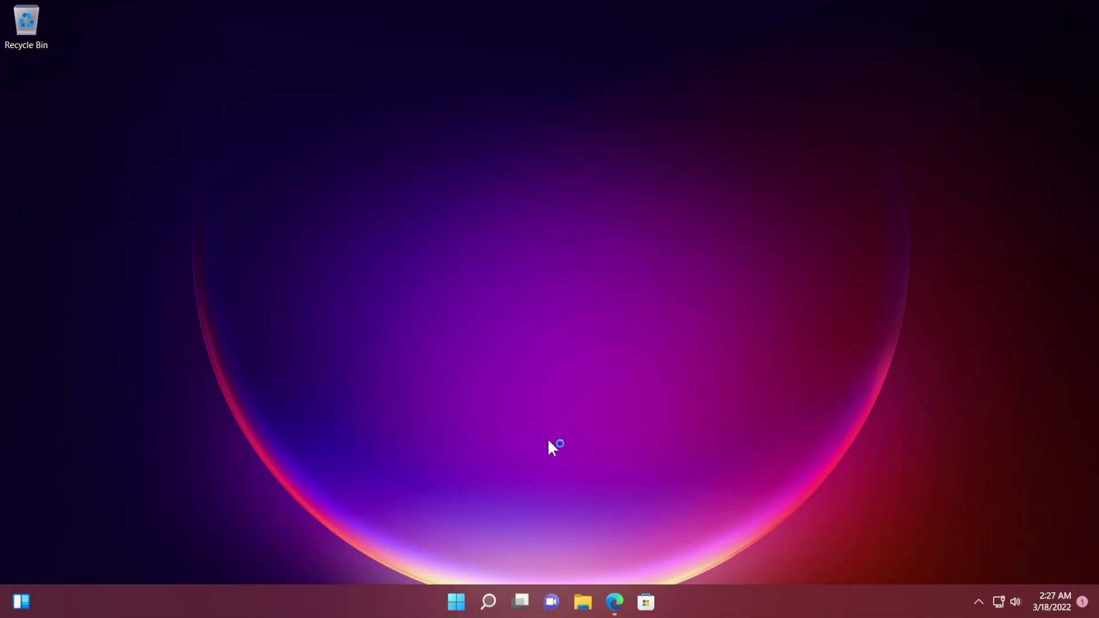
pyautogui.click(449, 382)
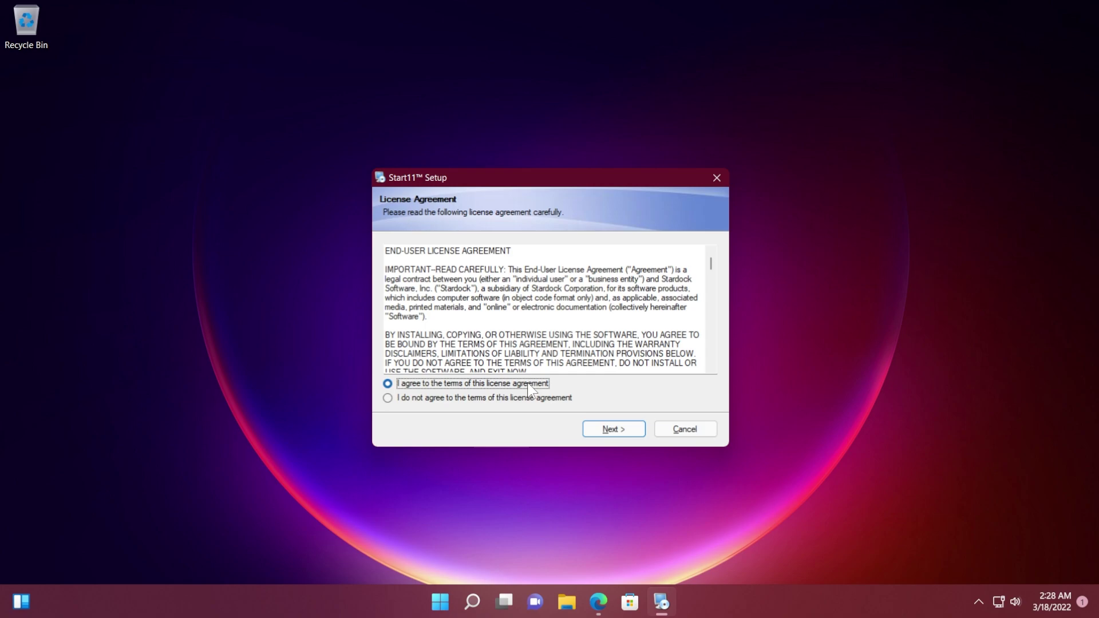
pyautogui.click(611, 429)
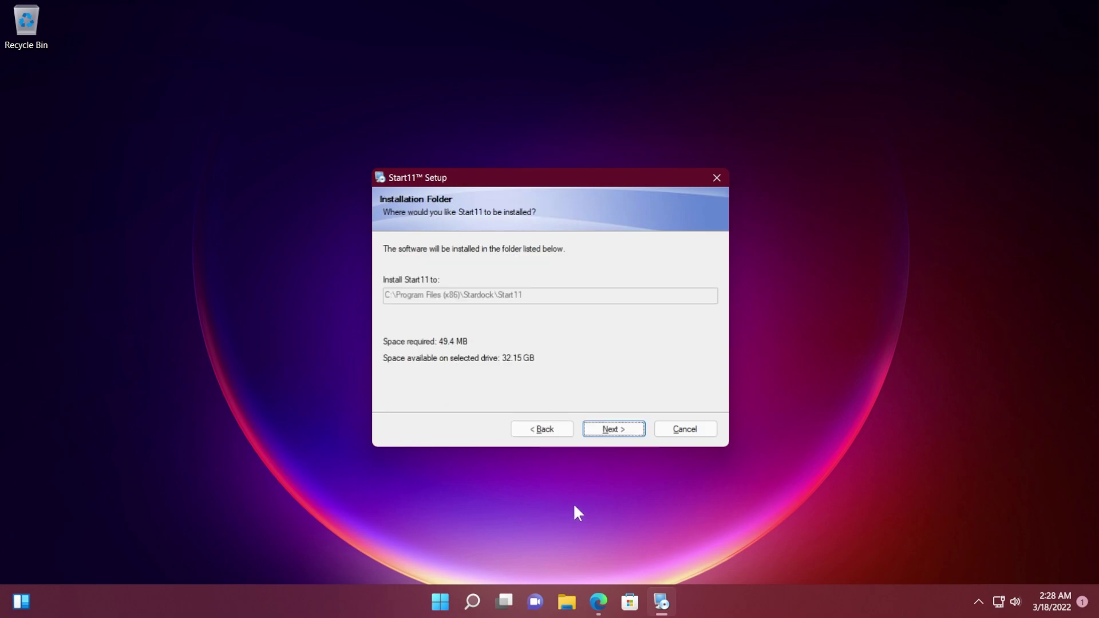
pyautogui.press('Return')
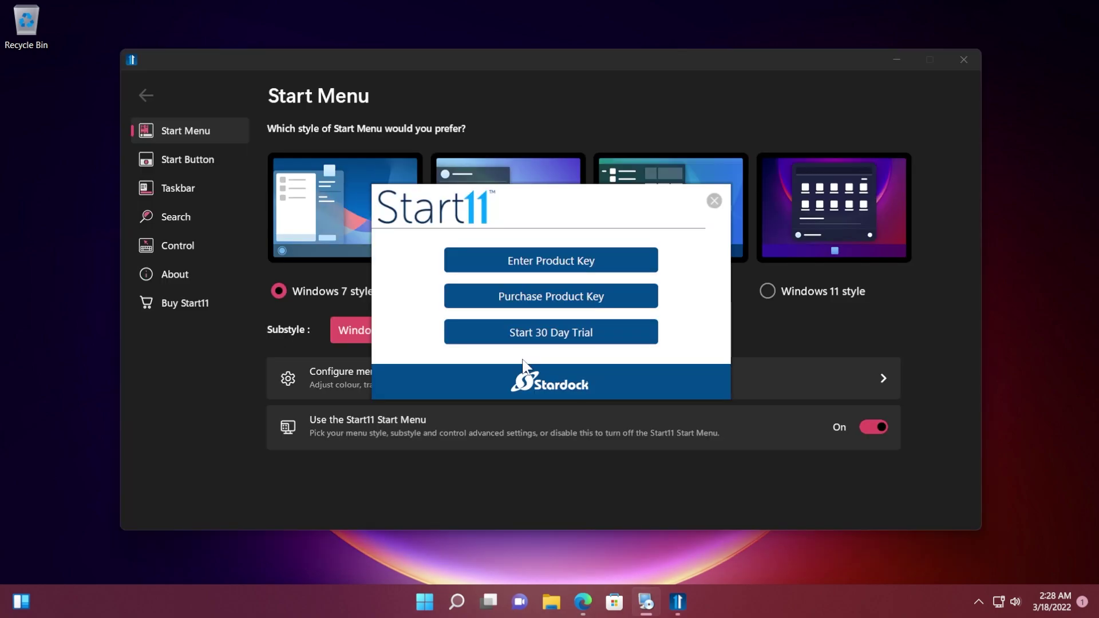
# Step: Activate the 30-day trial with the e-mail, dismiss the taskbar question, and keep center alignment
pyautogui.click(550, 343)
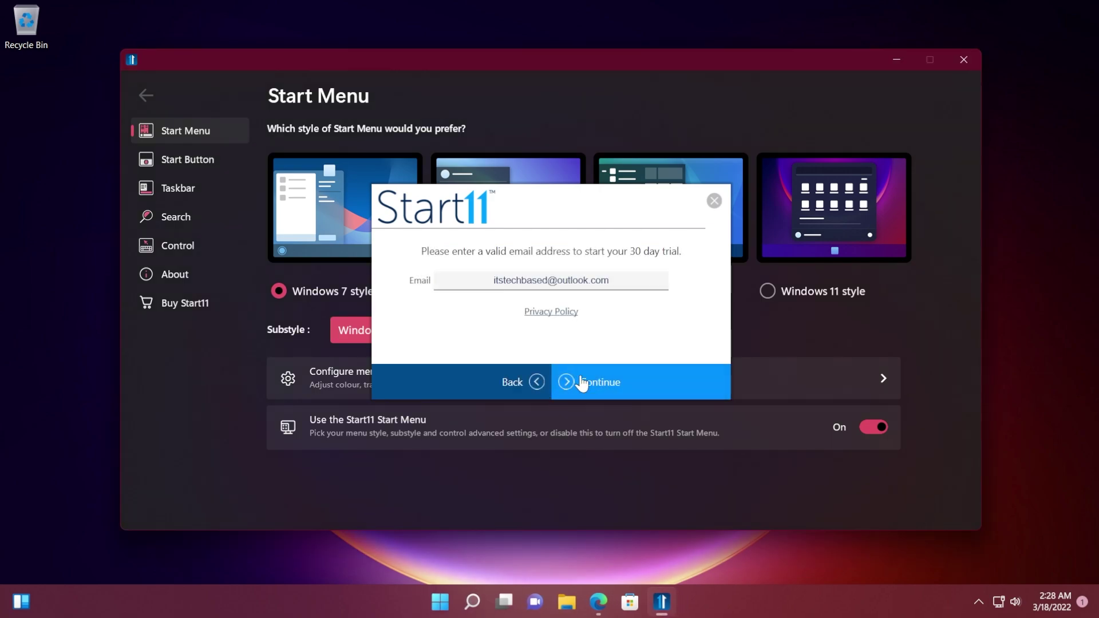
pyautogui.click(618, 388)
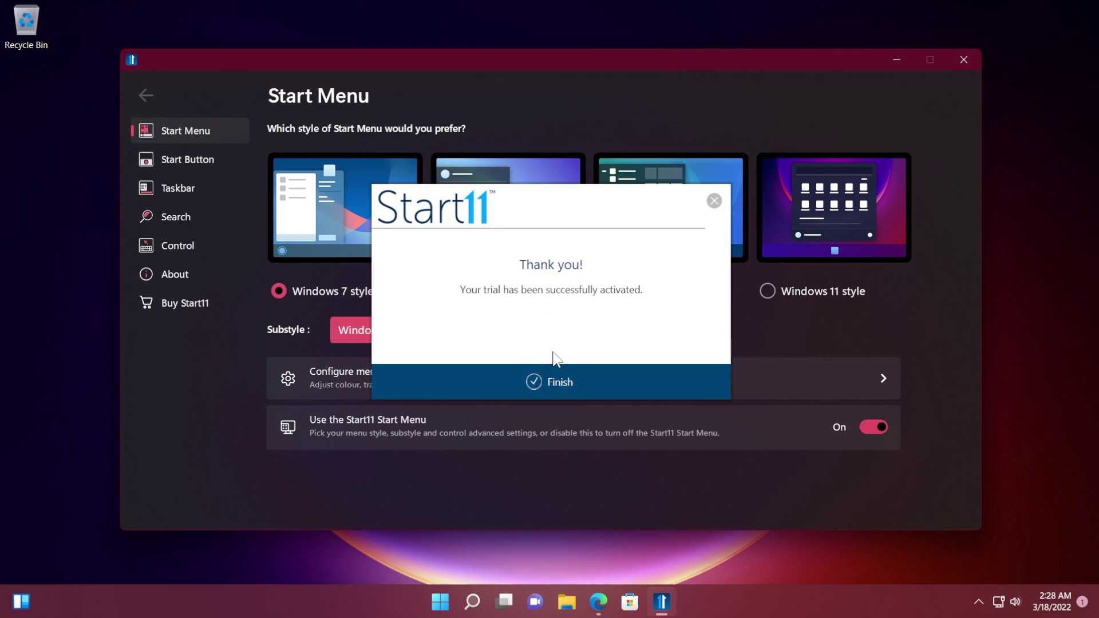
pyautogui.click(548, 383)
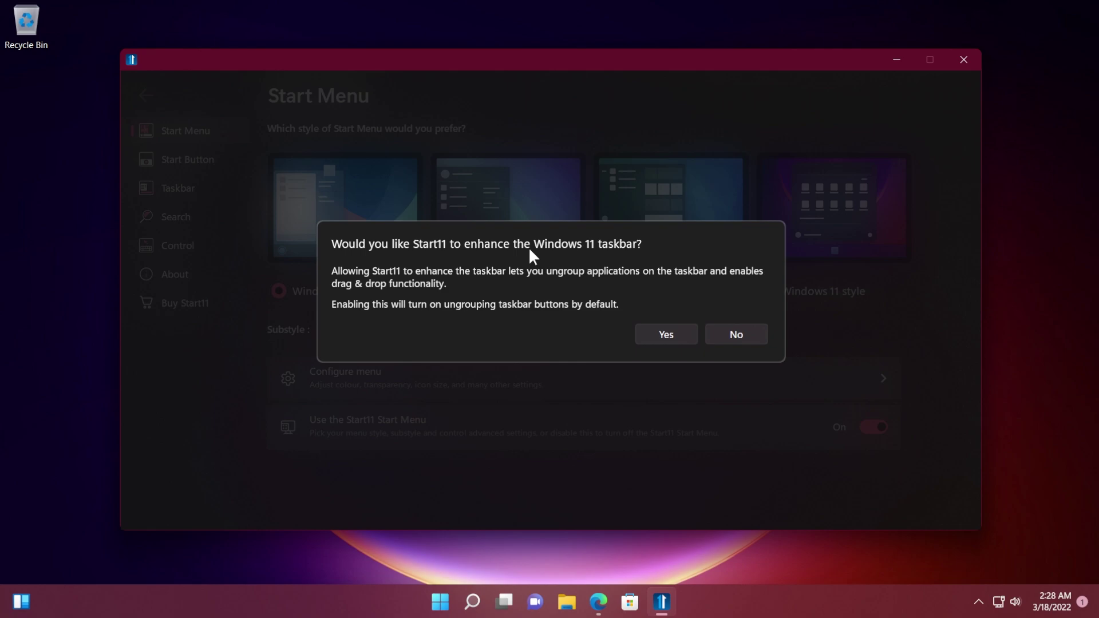
pyautogui.click(724, 342)
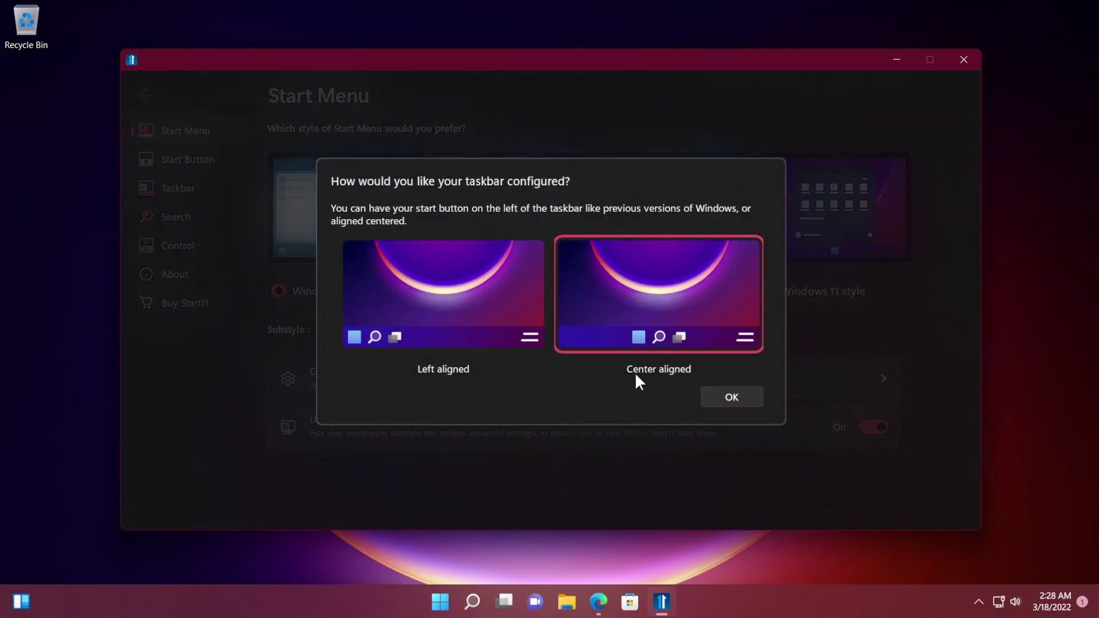
pyautogui.click(731, 399)
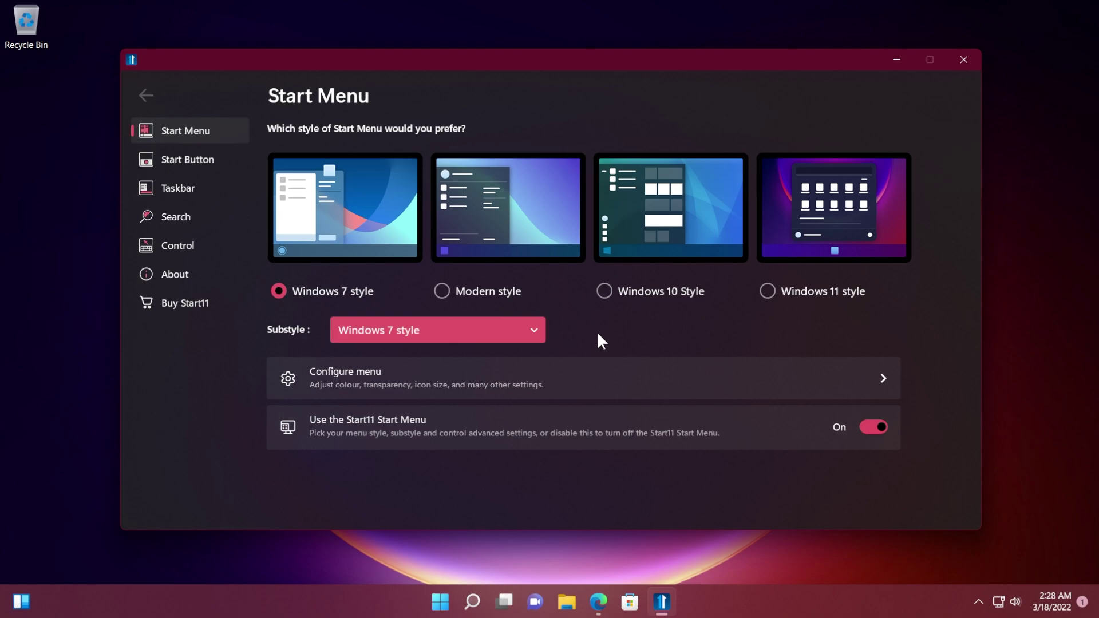
pyautogui.click(769, 293)
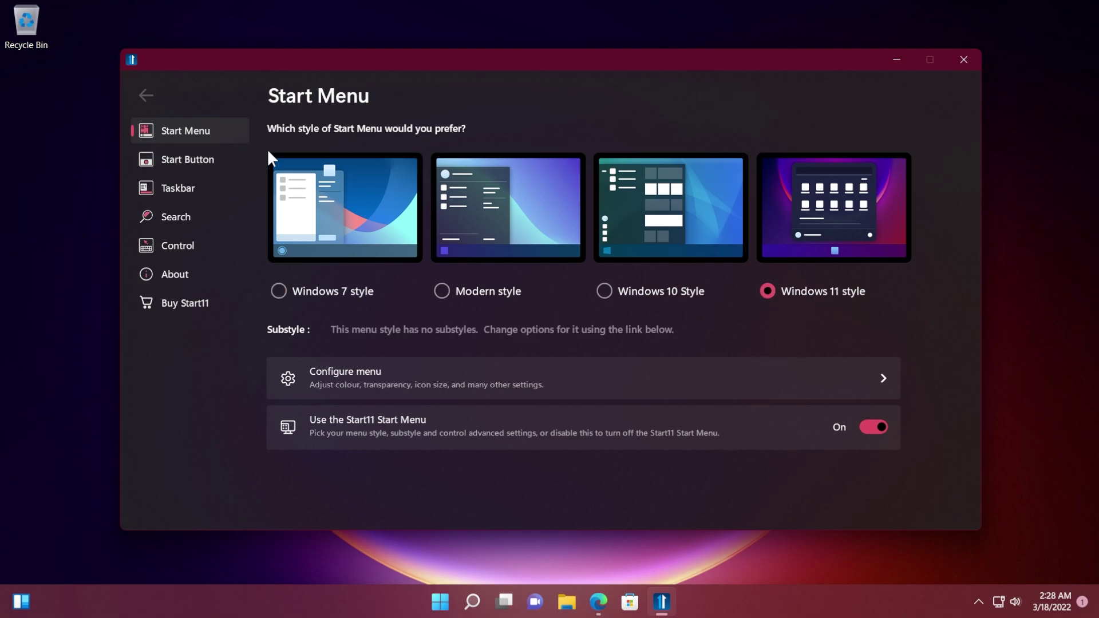
pyautogui.click(440, 601)
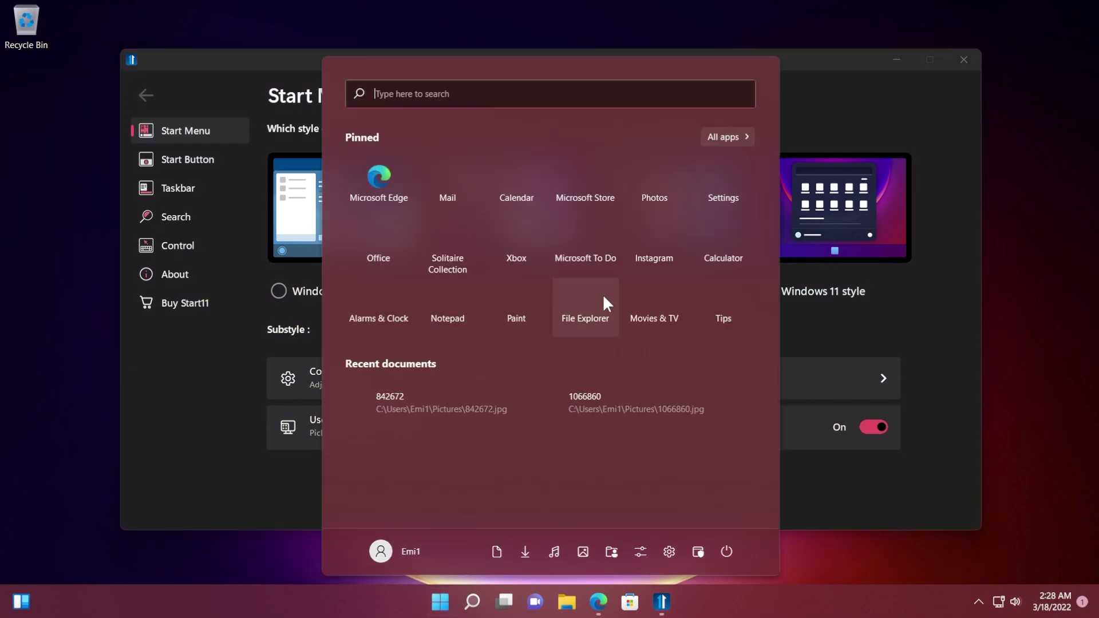
pyautogui.click(850, 472)
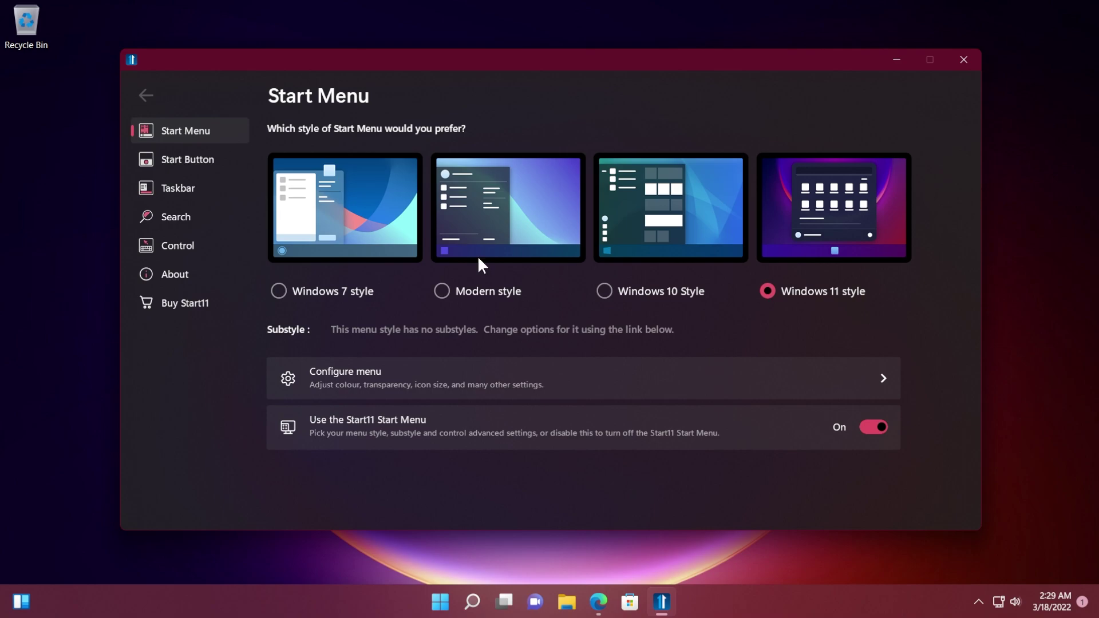
# Step: Switch on 'Let Start11 enhance the taskbar', then bring up the taskbar's shortcut menu
pyautogui.click(181, 191)
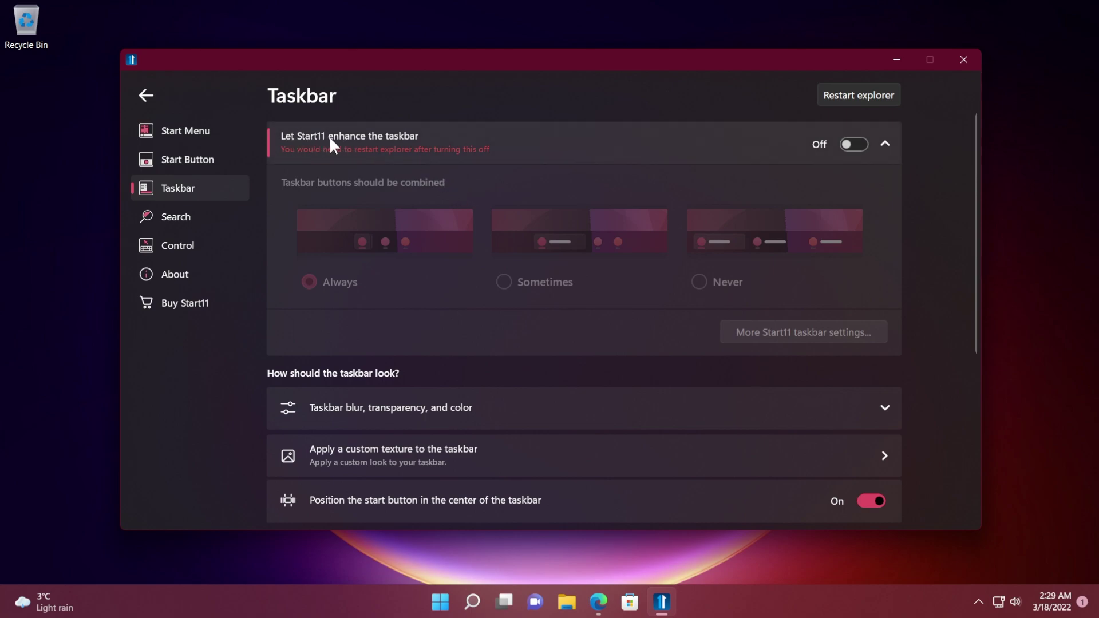
pyautogui.click(852, 144)
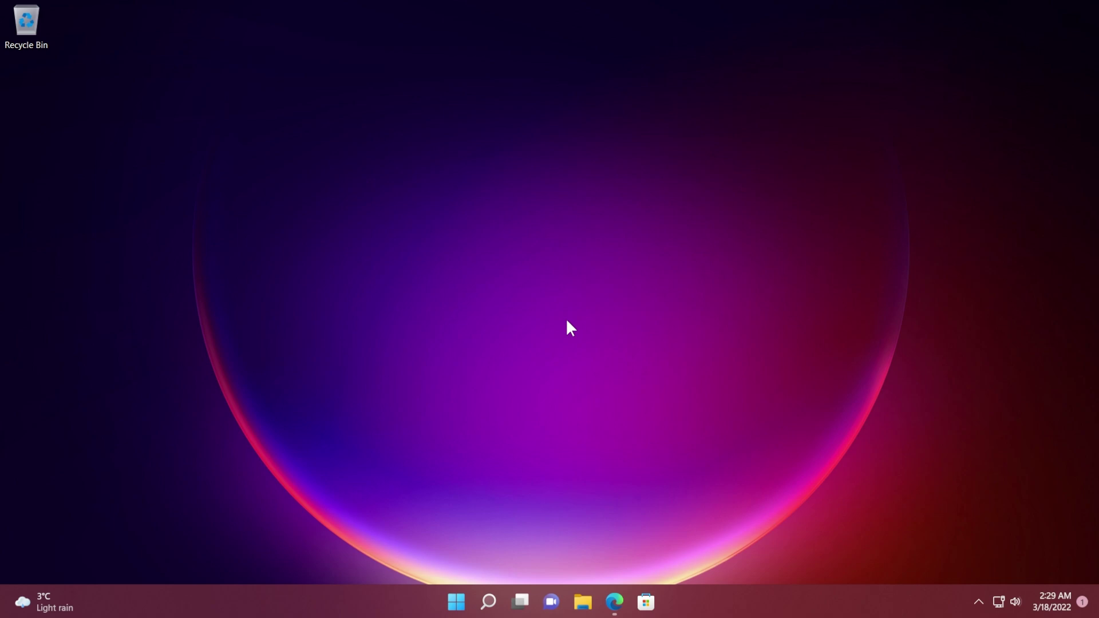
pyautogui.rightClick(724, 606)
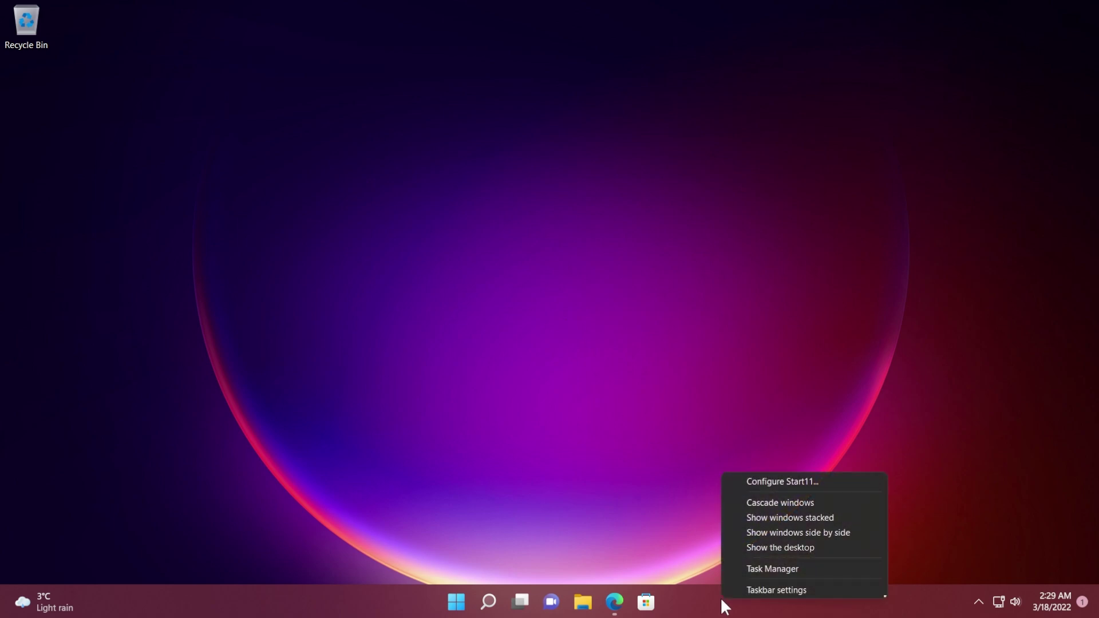
# Step: Reopen Start11's configuration and set taskbar buttons to Never combine
pyautogui.click(778, 482)
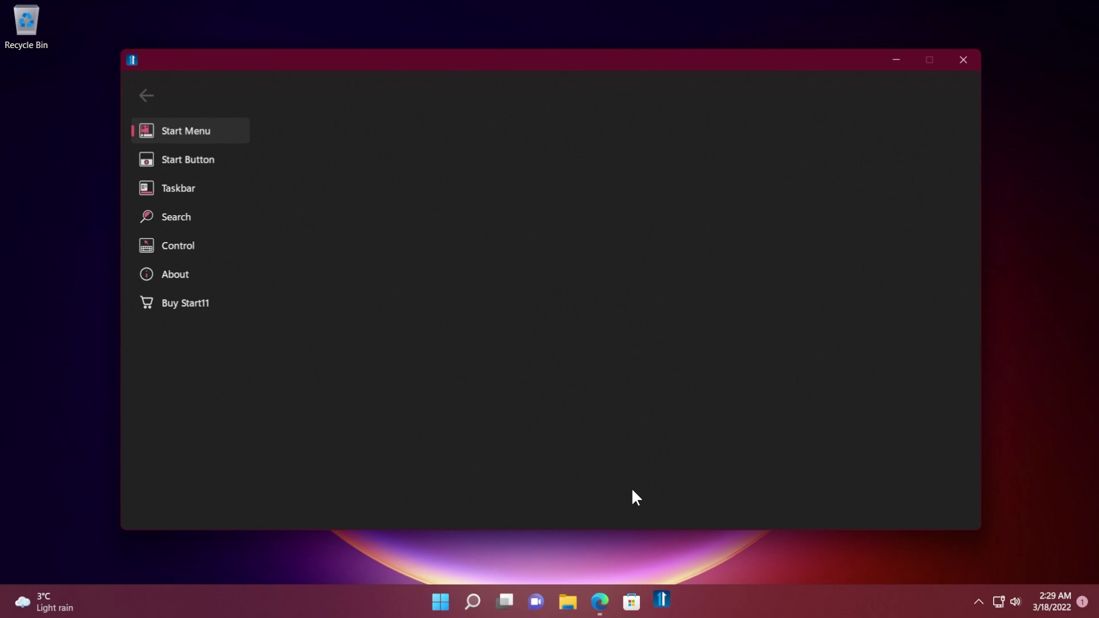
pyautogui.click(214, 192)
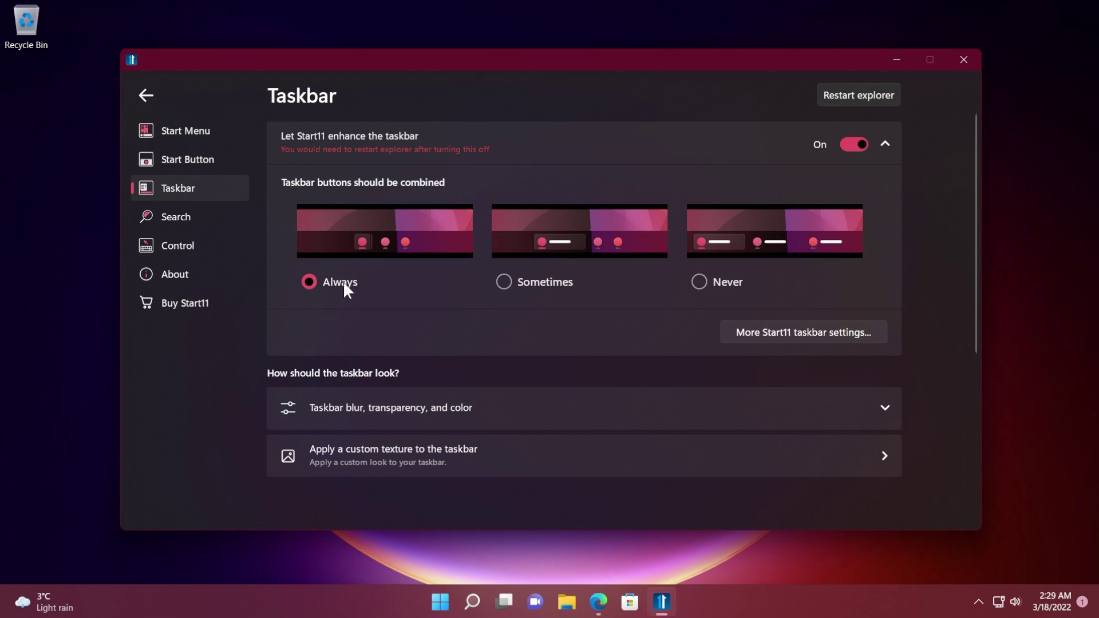
pyautogui.click(723, 280)
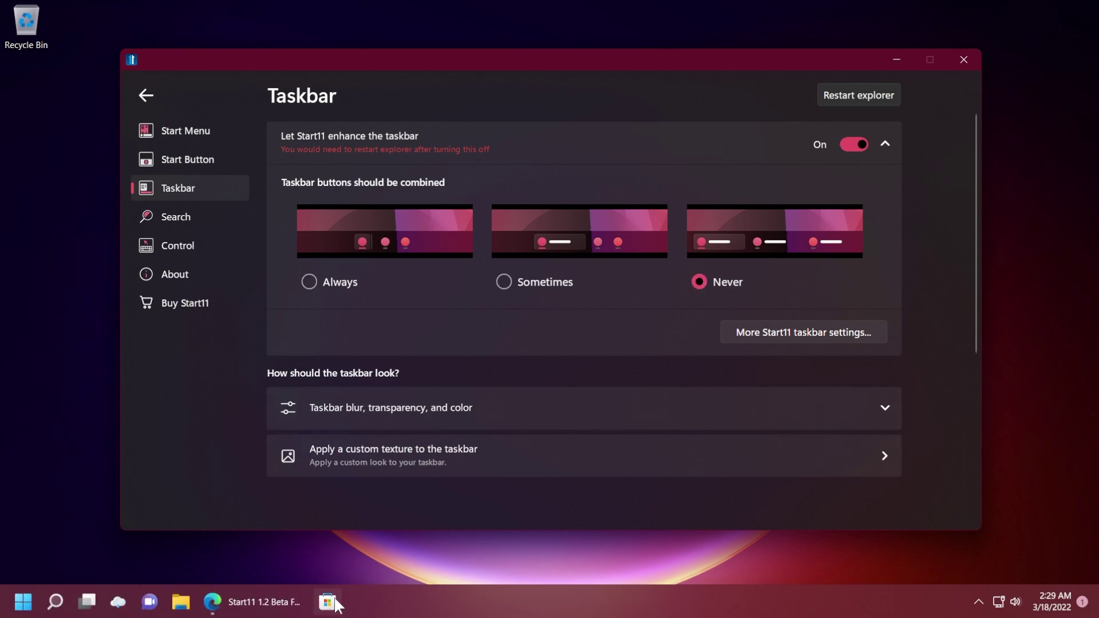
# Step: Open File Explorer with Win+E to check its labeled taskbar button, then close it
pyautogui.click(298, 568)
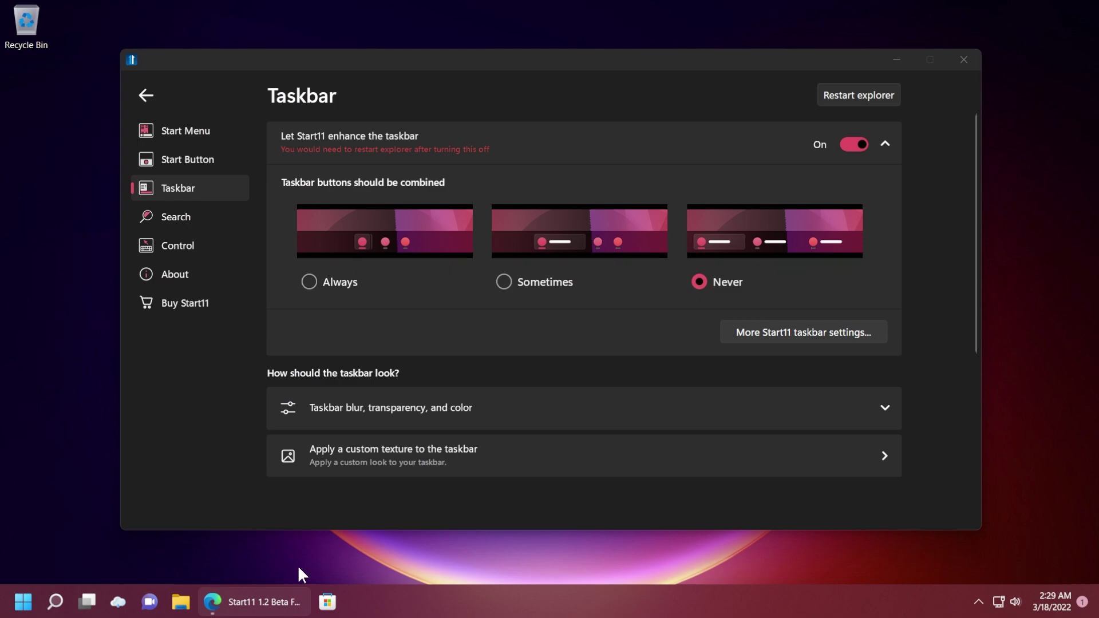
pyautogui.press('super+e')
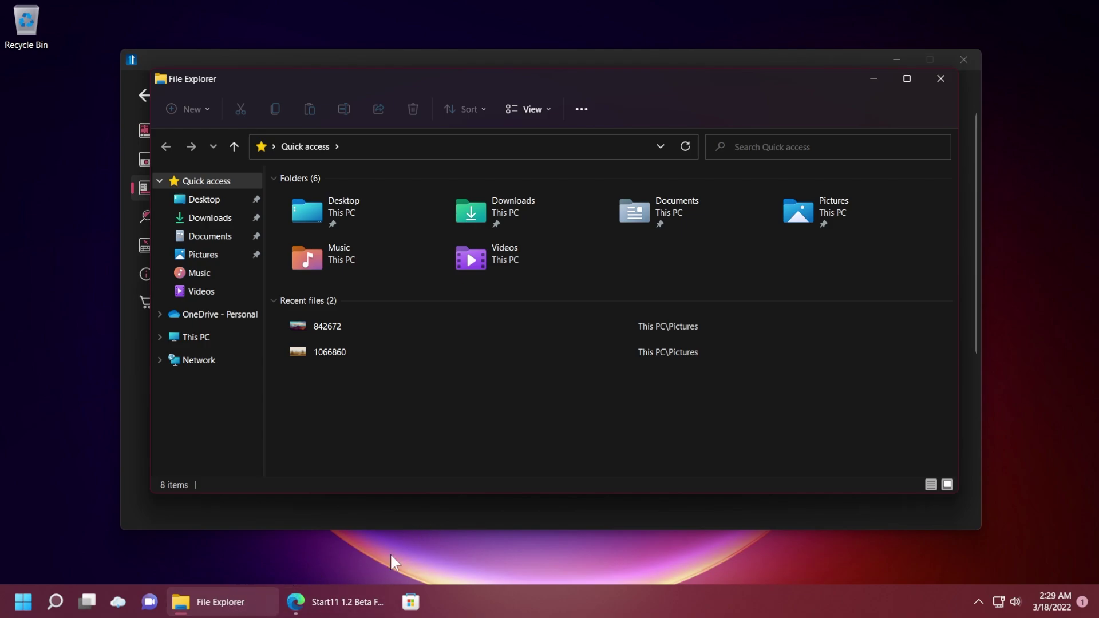
pyautogui.hotkey('alt', 'F4')
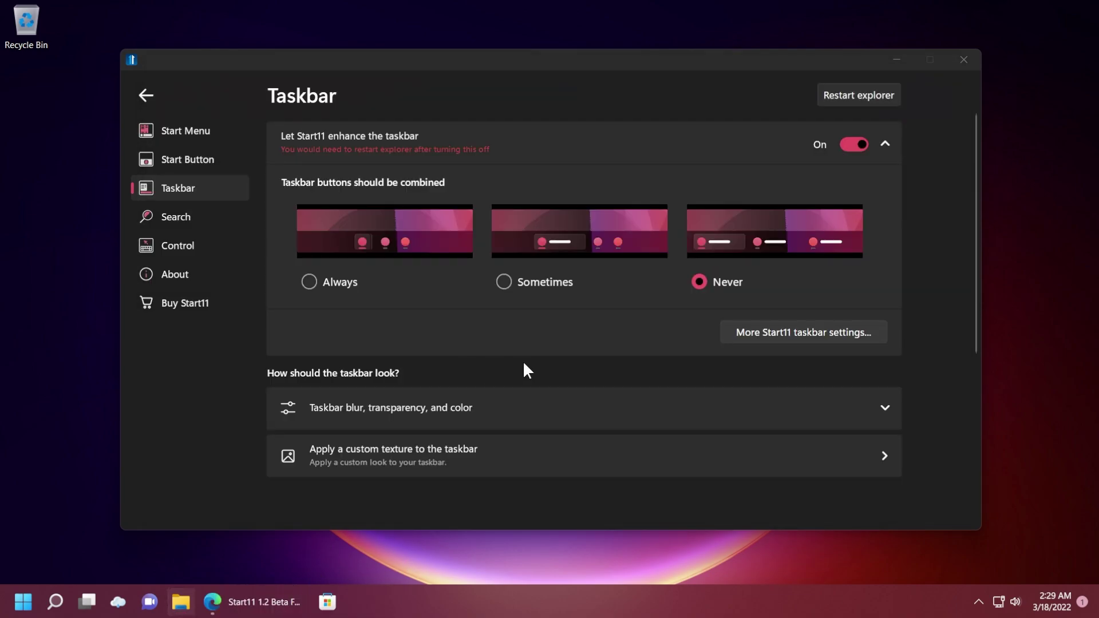
# Step: Go to the additional Start11 taskbar settings and make the taskbar taller
pyautogui.click(791, 336)
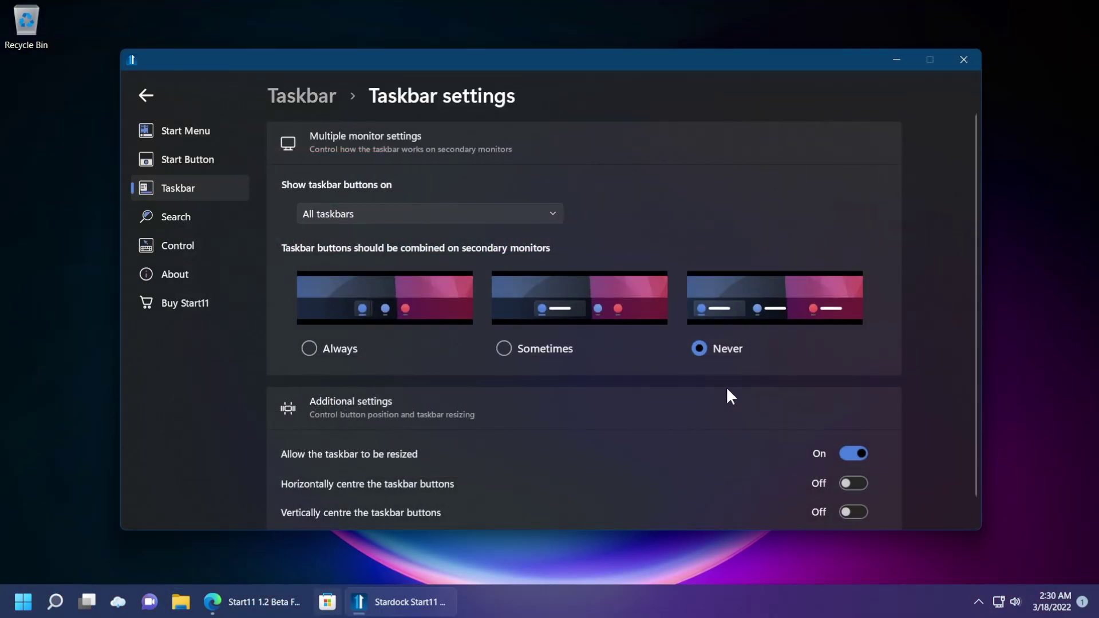
pyautogui.scroll(-1, 611, 418)
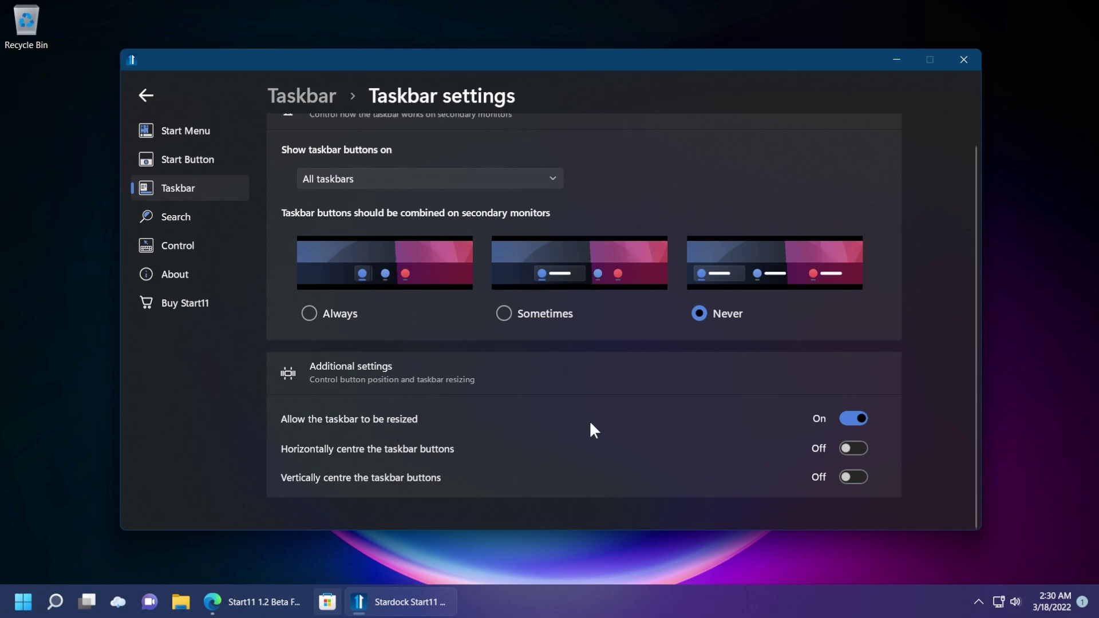
pyautogui.moveTo(514, 581); pyautogui.dragTo(521, 552)
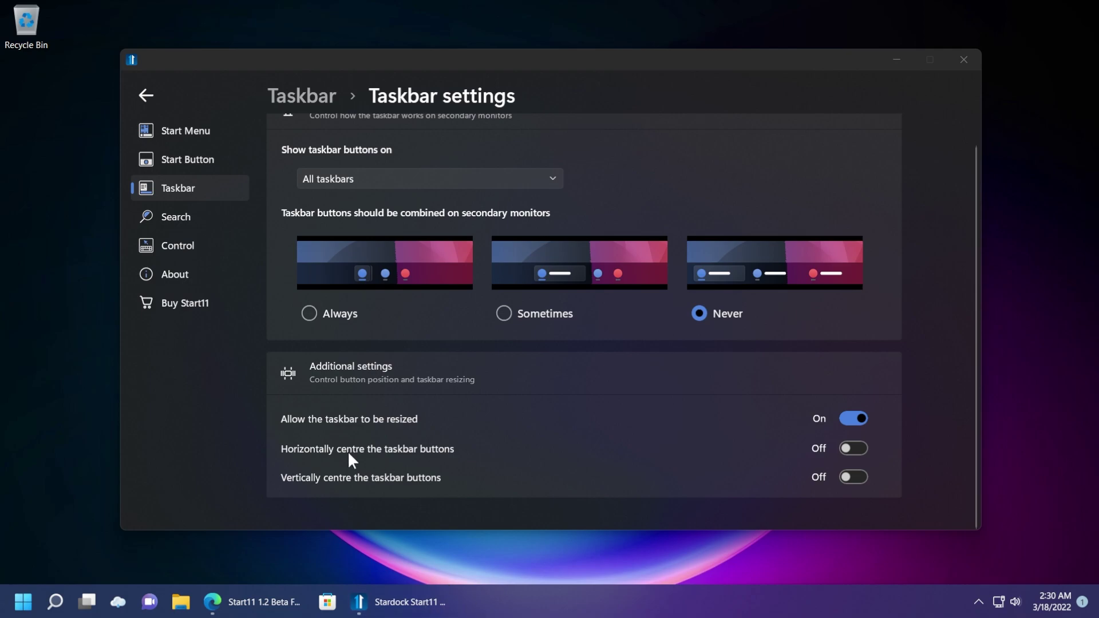
# Step: Centre taskbar buttons horizontally, leave vertical centring Off, and open File Explorer to check
pyautogui.click(849, 452)
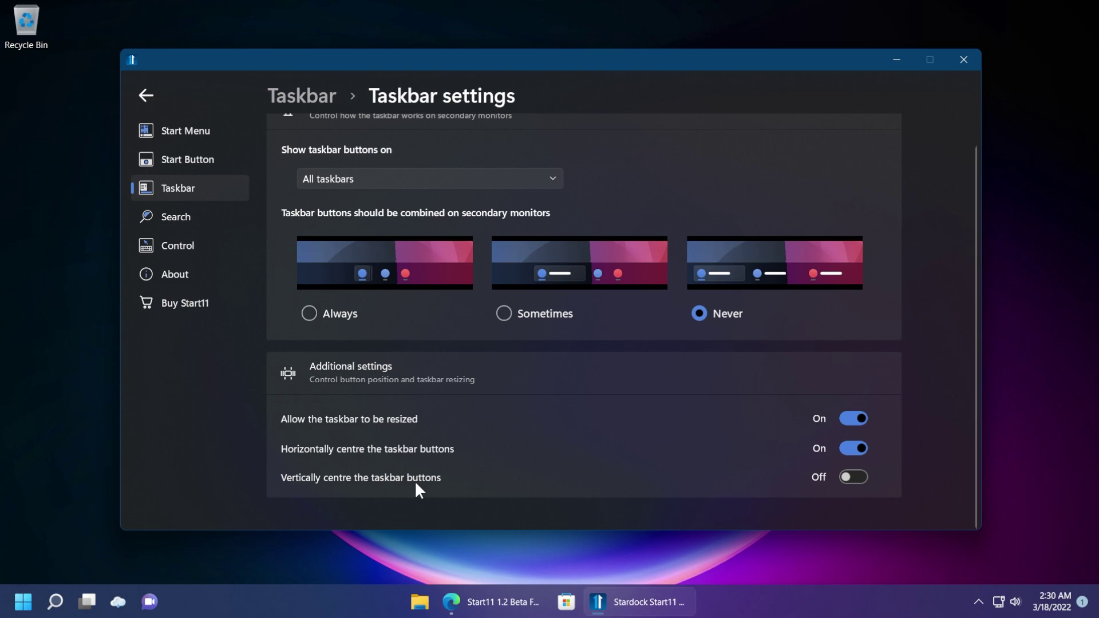
pyautogui.click(859, 478)
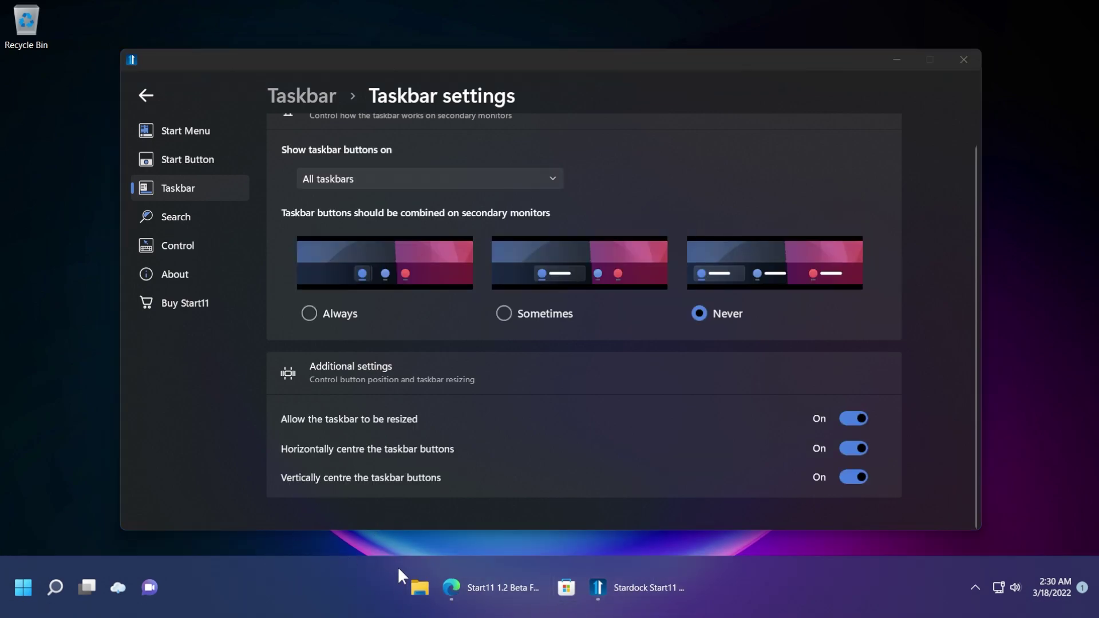
pyautogui.click(658, 601)
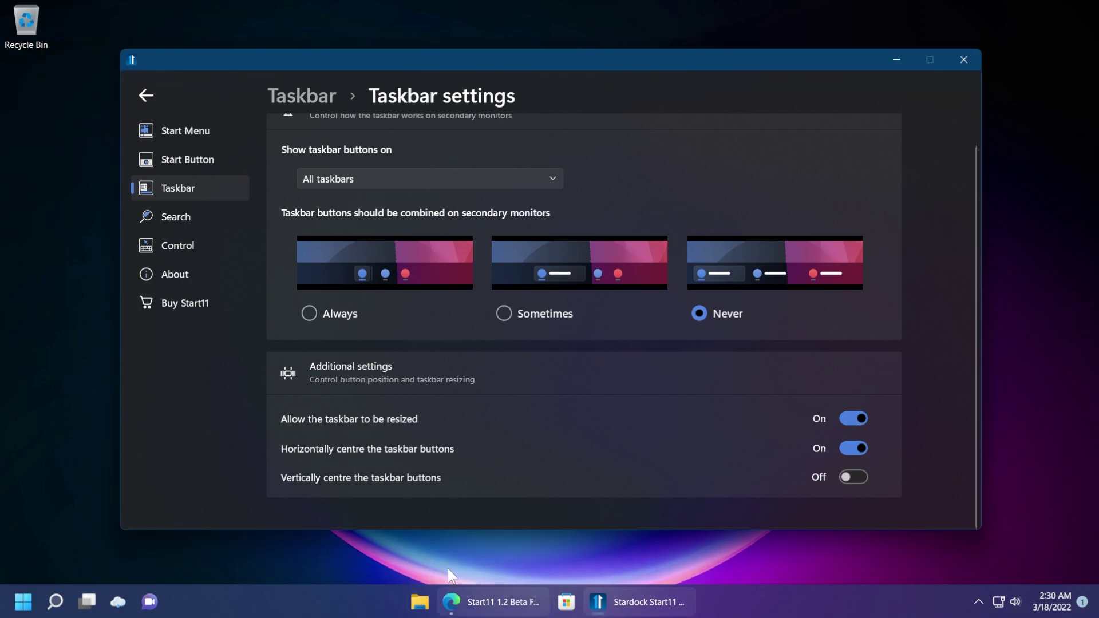
pyautogui.click(419, 601)
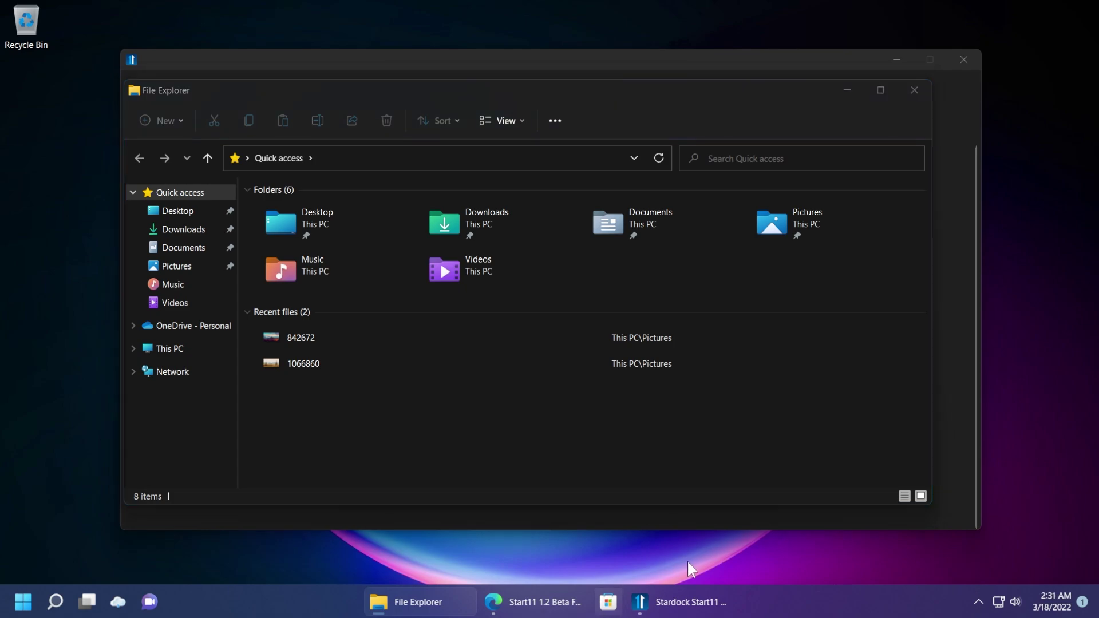
# Step: Minimize File Explorer and Start11, then launch Microsoft Store from the taskbar
pyautogui.click(847, 90)
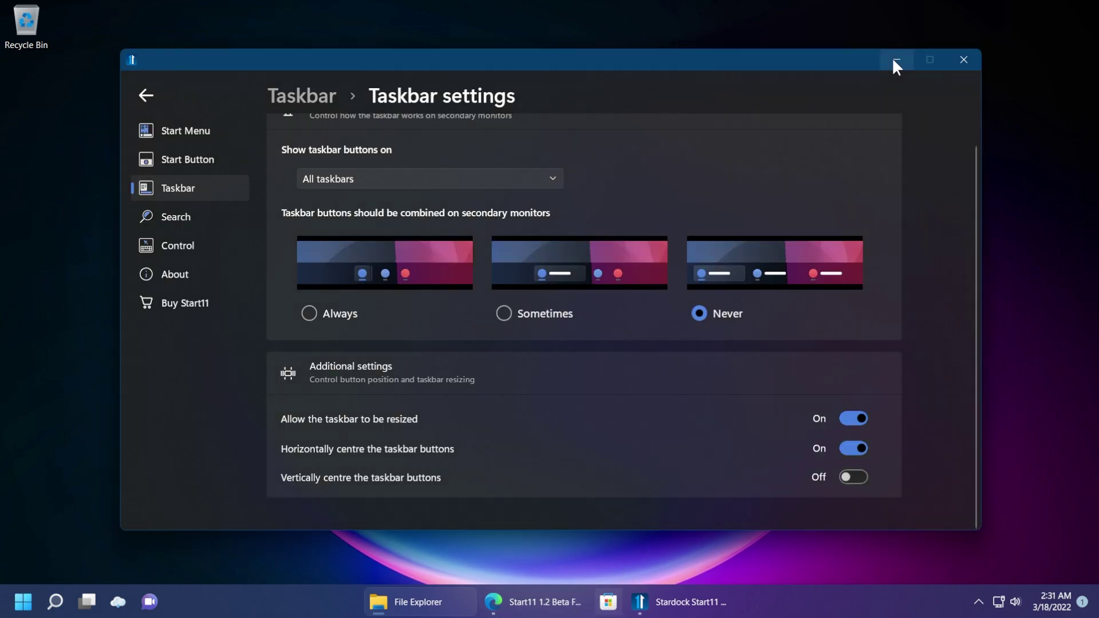
pyautogui.click(896, 62)
pyautogui.click(608, 601)
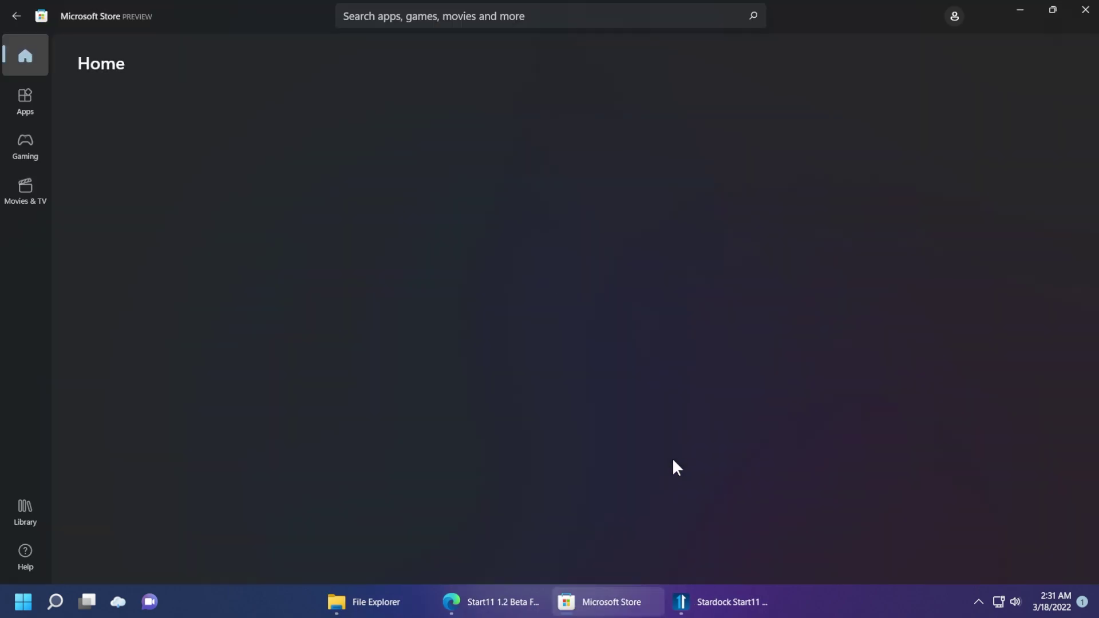
pyautogui.press('super+d')
# Step: Launch Control Panel from Windows search and minimize its window
pyautogui.press('super+s')
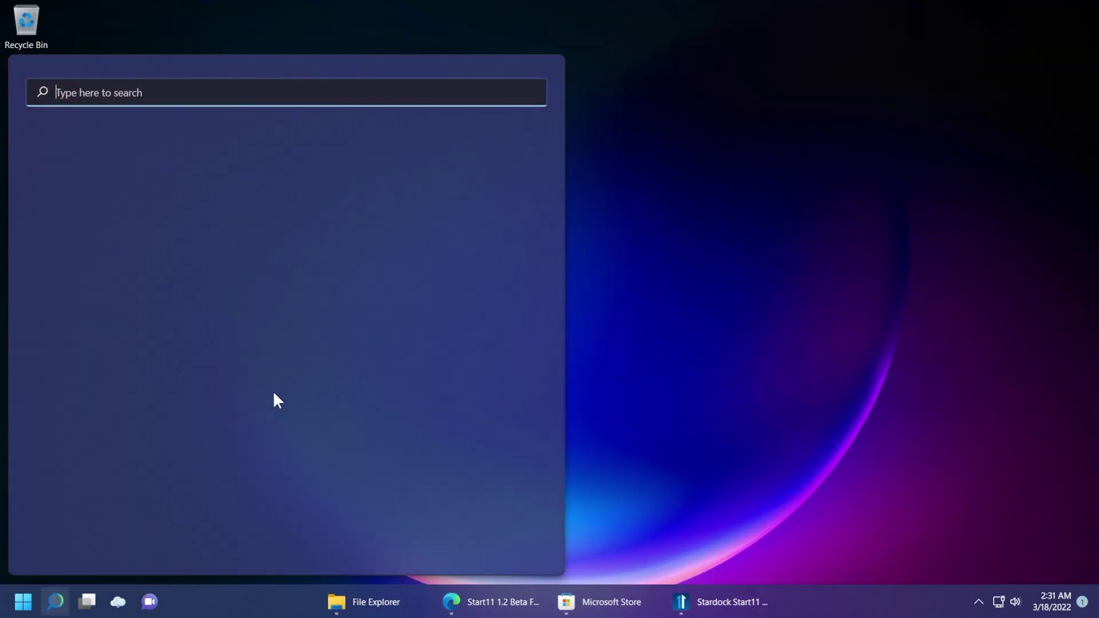
pyautogui.click(630, 434)
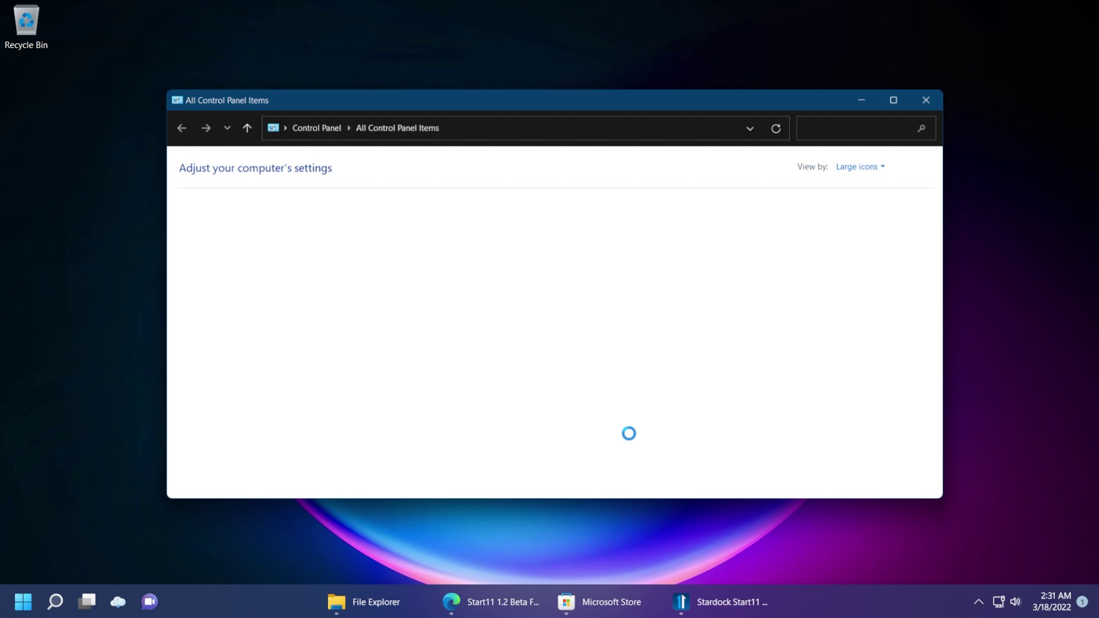
pyautogui.click(873, 97)
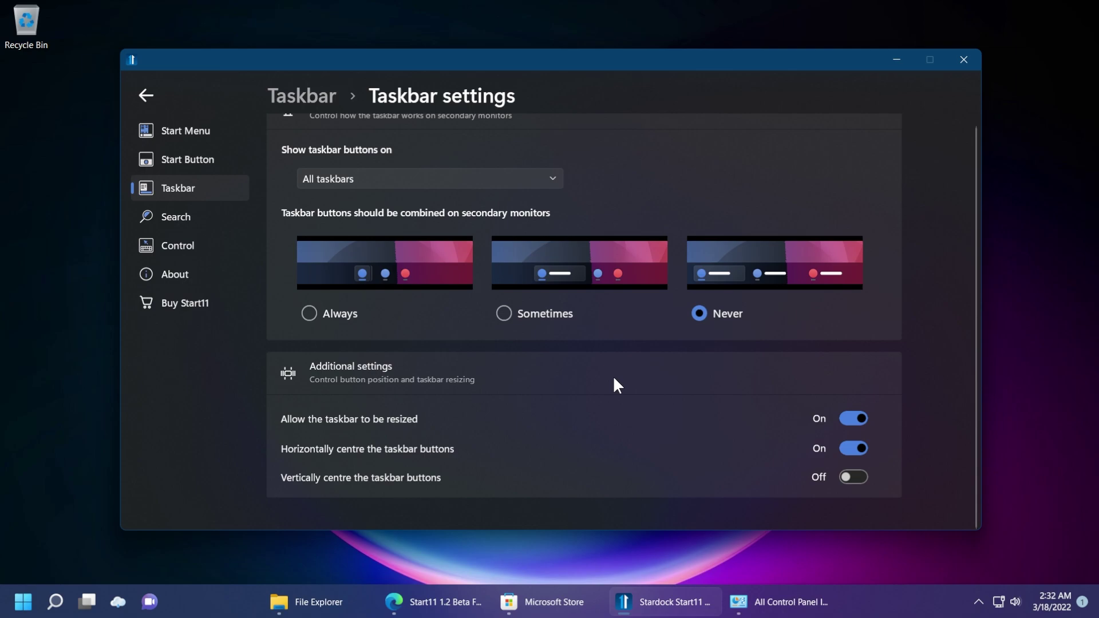
# Step: Show the desktop with Win+D, hiding the Start11 settings window
pyautogui.press('super+d')
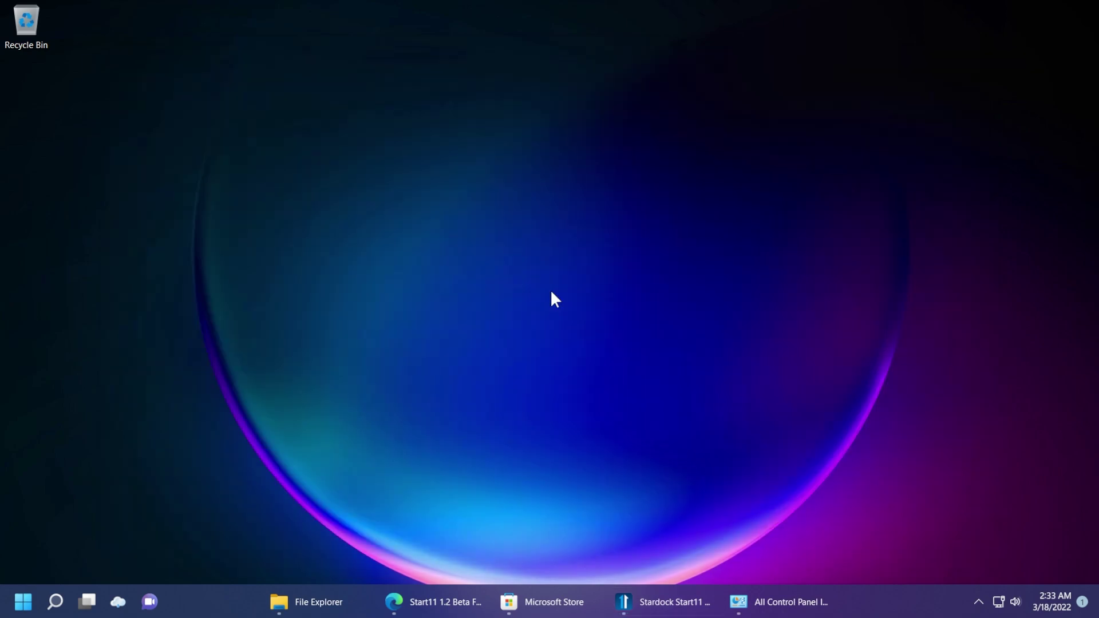